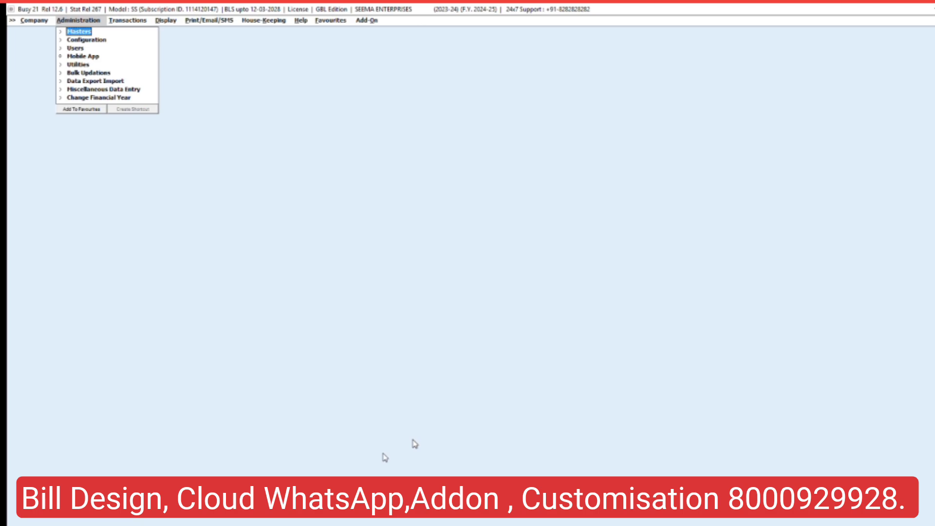
Open the existing sales voucher GST-7 from the Main series for modification.
key(Right)
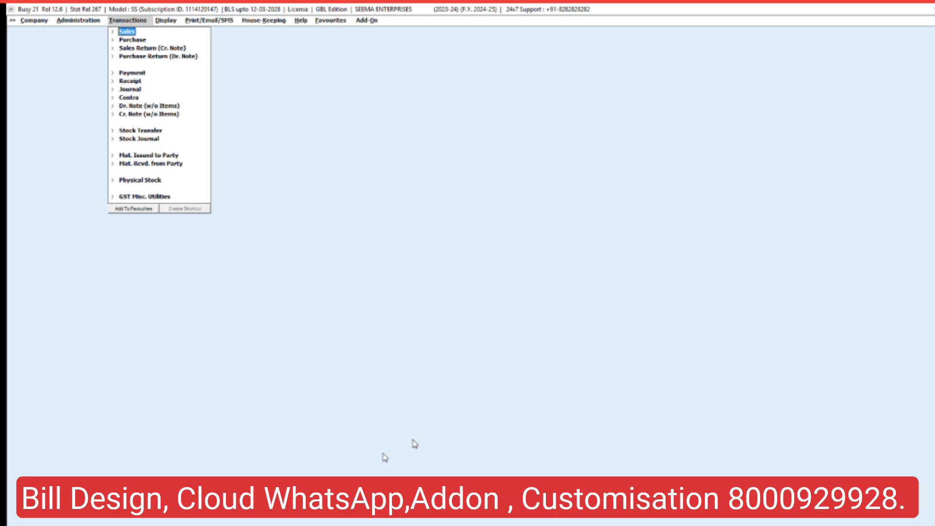
key(Return)
key(Down)
key(Return)
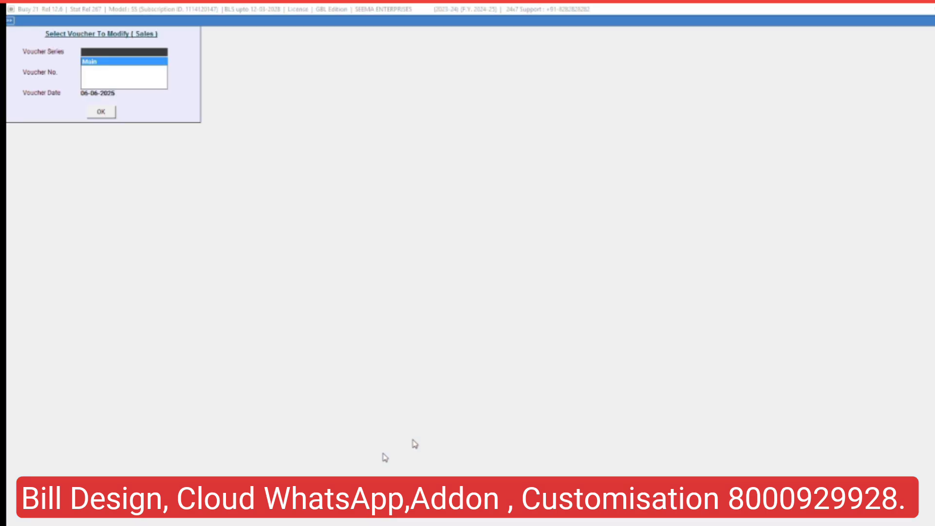
key(Return)
key(Return)
key(Return)
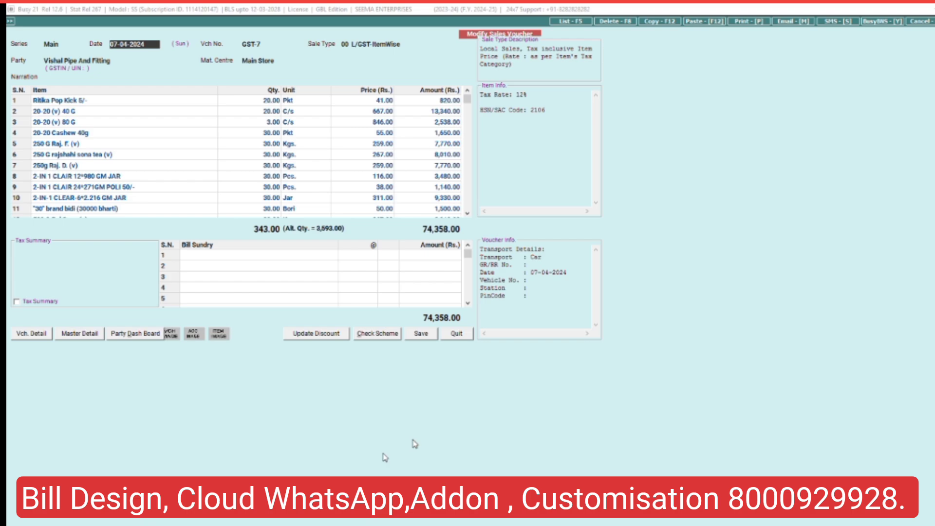
Look through the voucher's item rows and preview its sales invoice in the STANDARD format.
click(107, 144)
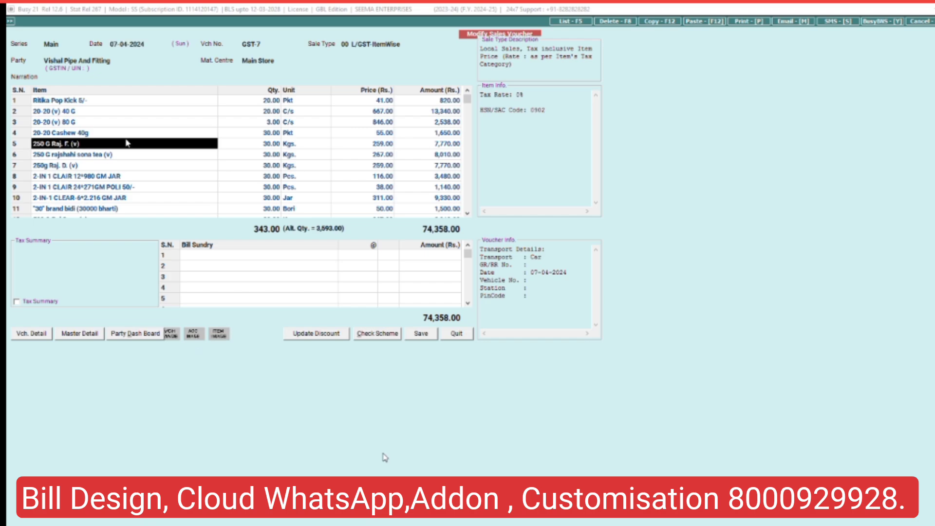
scroll(237, 135, down, 5)
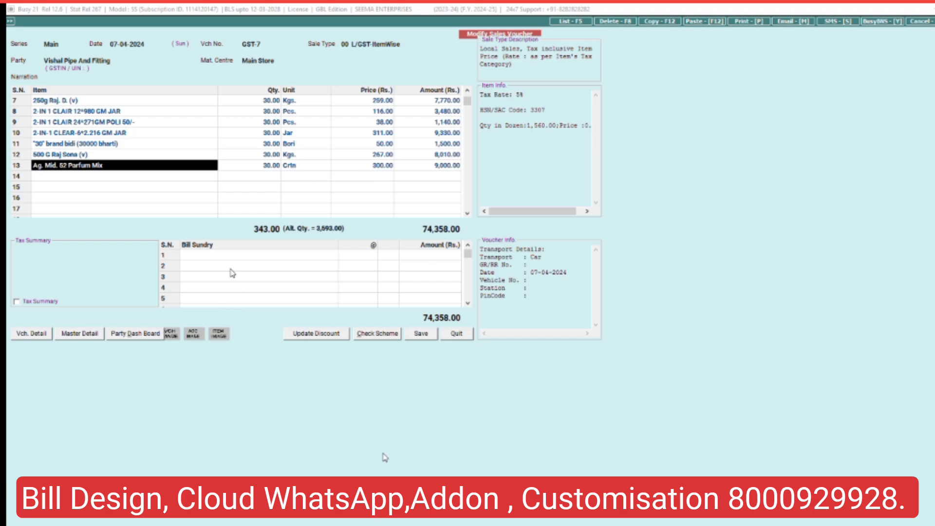
click(263, 255)
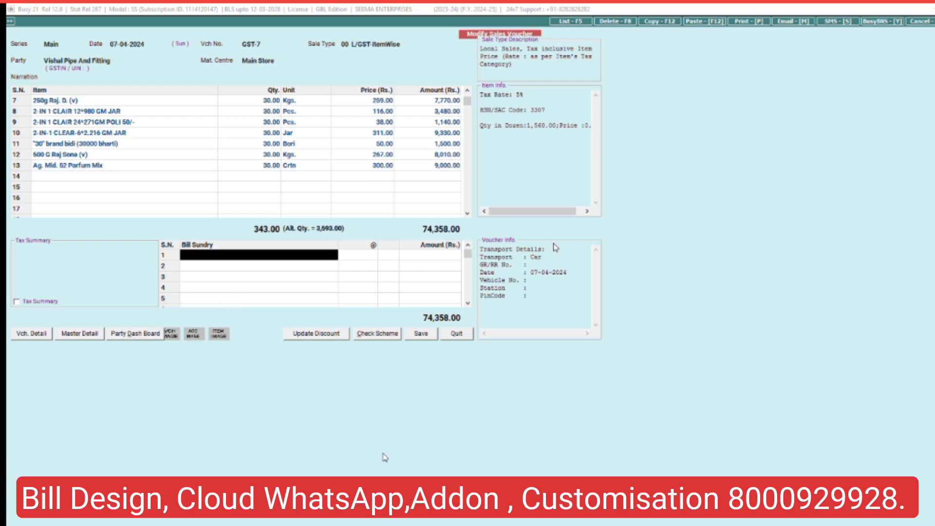
click(421, 339)
key(Escape)
click(423, 345)
key(Return)
key(Return)
key(Return)
key(Tab)
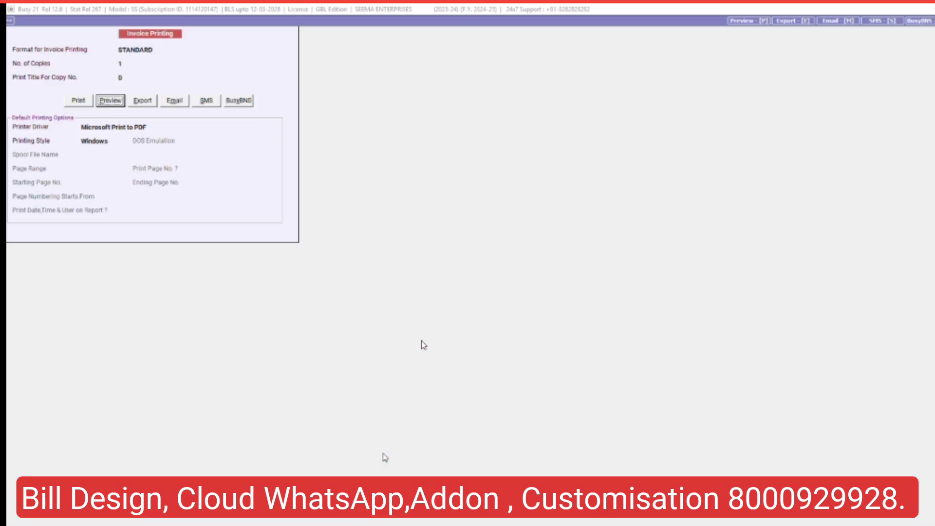
key(Return)
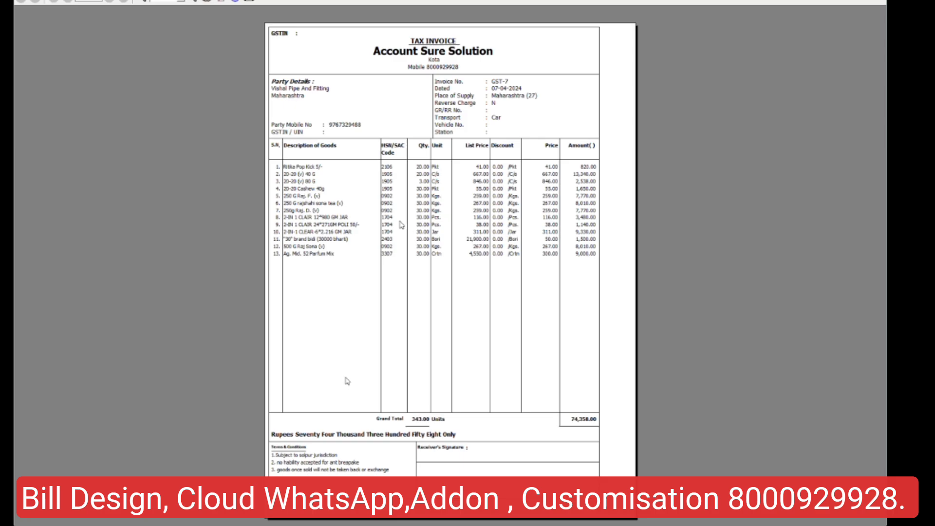
Leave the invoice preview and open the standard document printing configuration for Sales Invoice.
key(Escape)
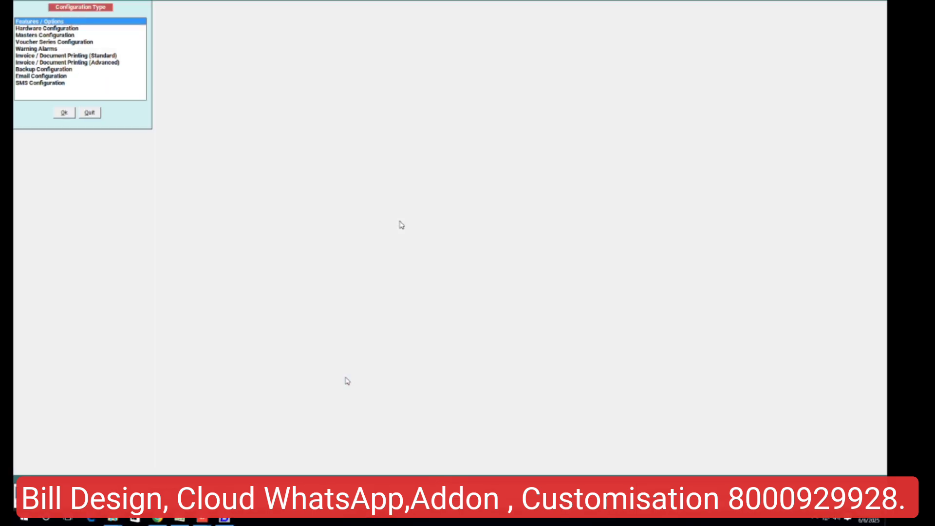
key(Down)
key(Down)
key(Down)
key(Down)
key(Down)
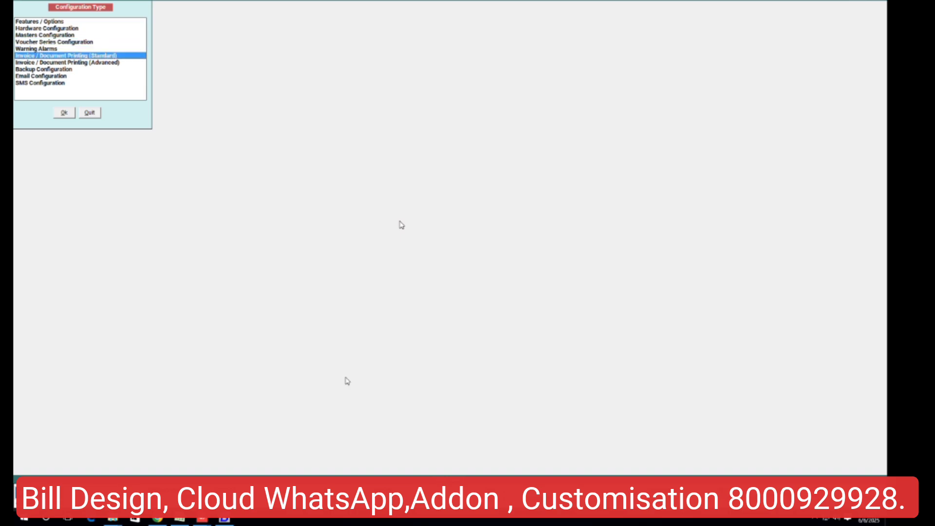
key(Return)
key(Return)
Set Print Tax Summary to With HSN & Main Qty. and save the sales invoice configuration.
click(303, 79)
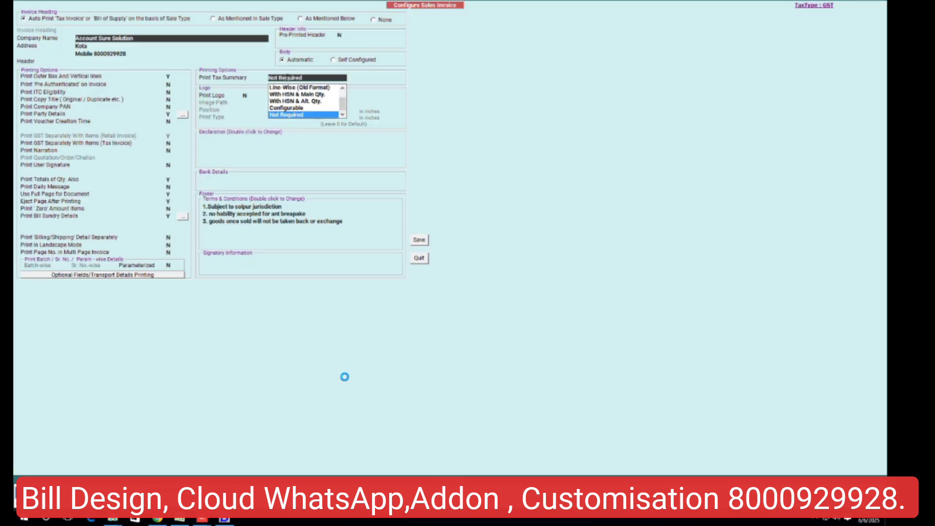
click(292, 95)
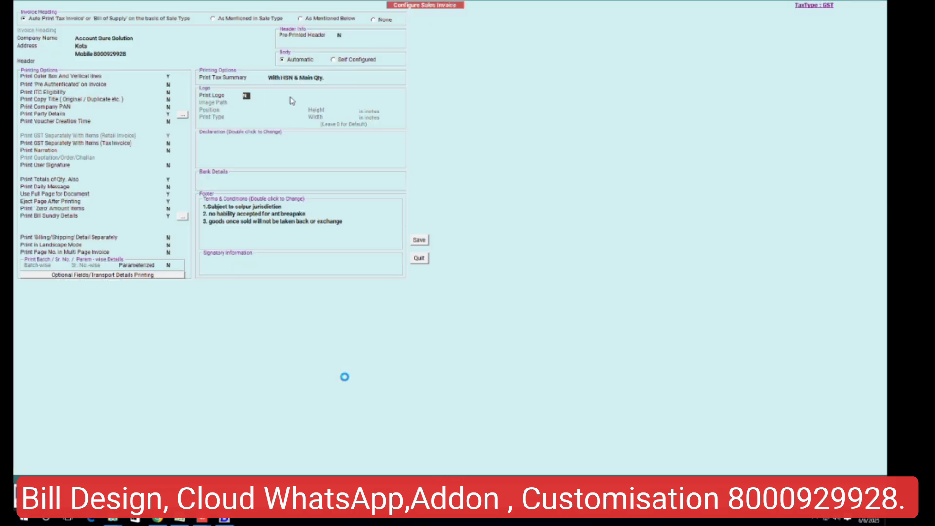
click(417, 240)
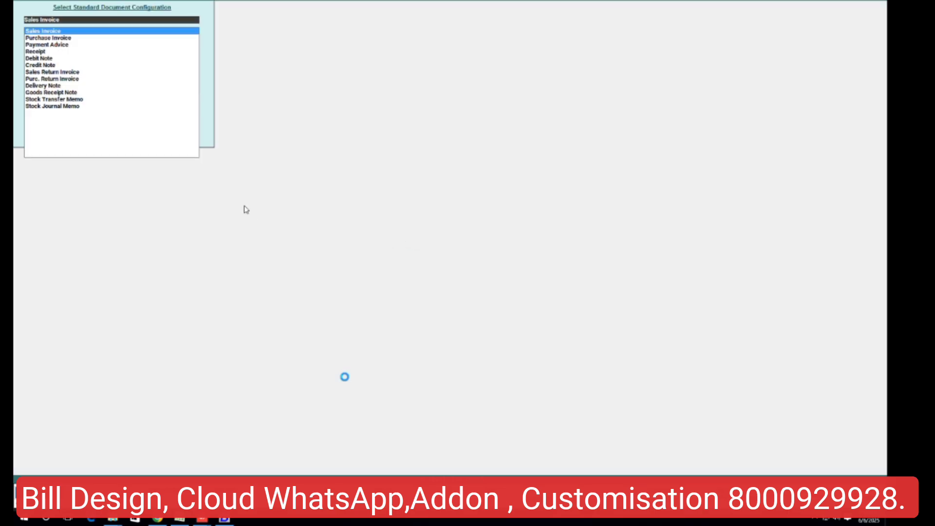
Set Print Billing/Shipping Detail Separately to Y for the Sales Invoice, save the configuration and return to the voucher.
key(Return)
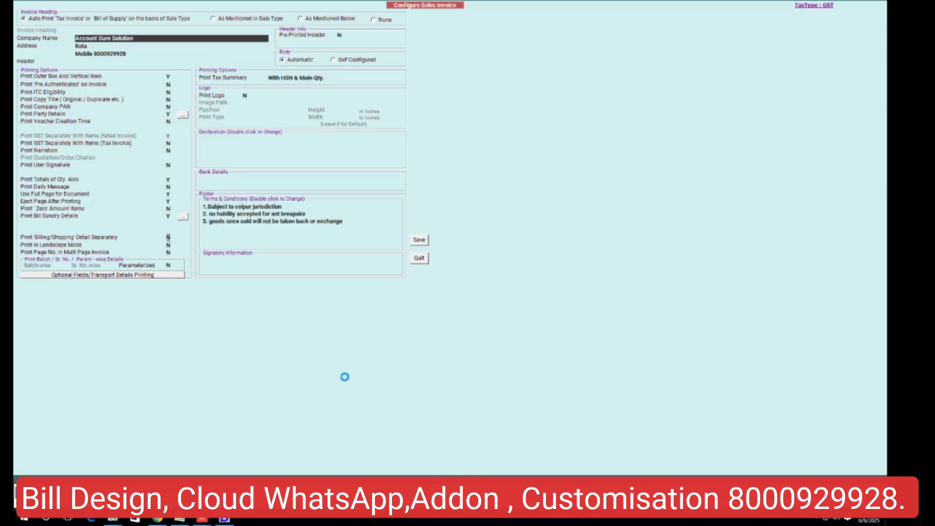
key(Return)
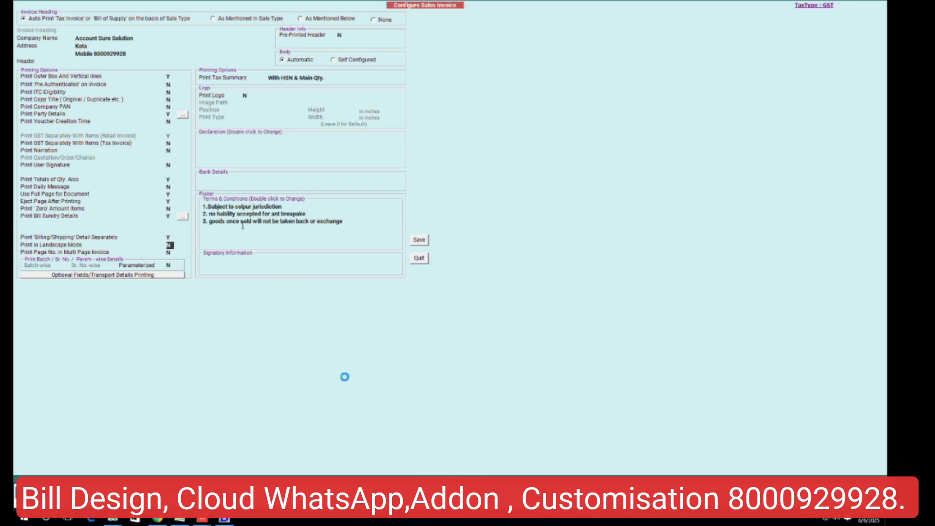
key(Escape)
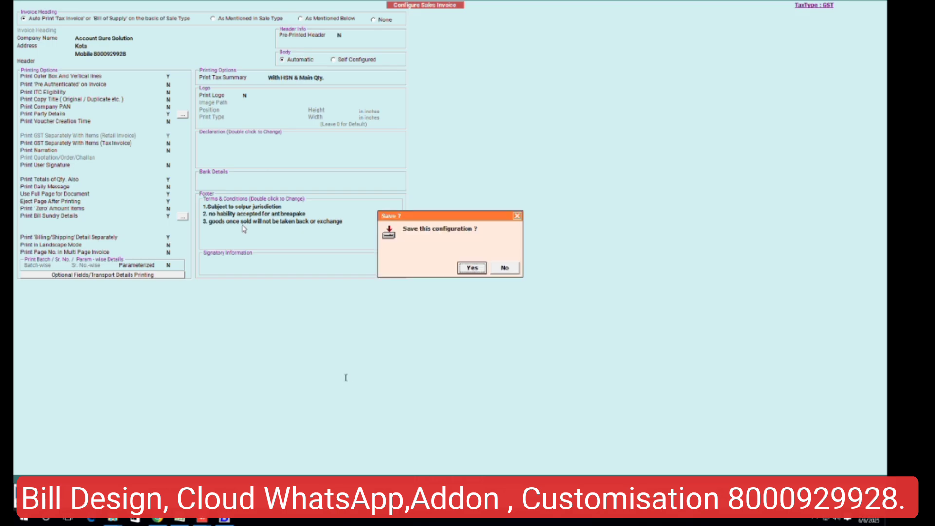
key(Return)
key(Escape)
key(Escape)
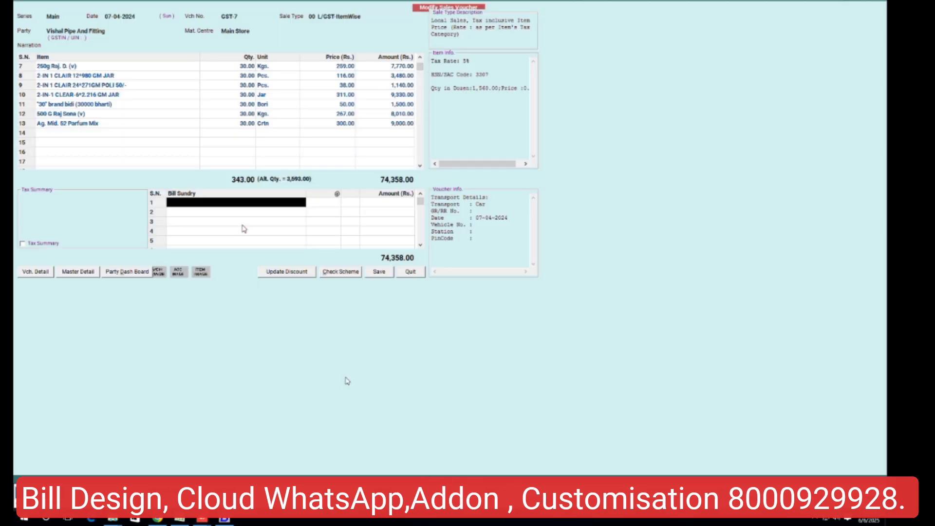
Preview the voucher's sales invoice with the new print settings, check its second page and return to the first.
key(ctrl+p)
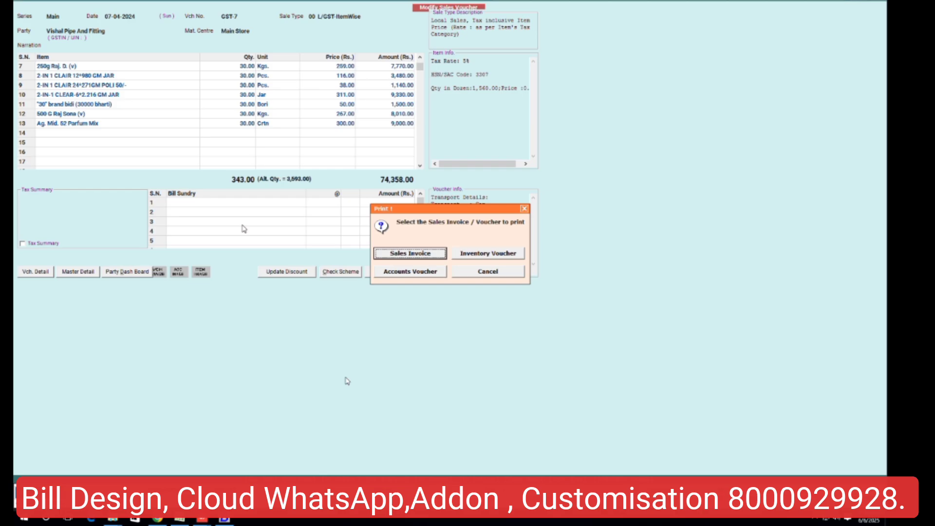
key(Return)
key(Return)
key(Return)
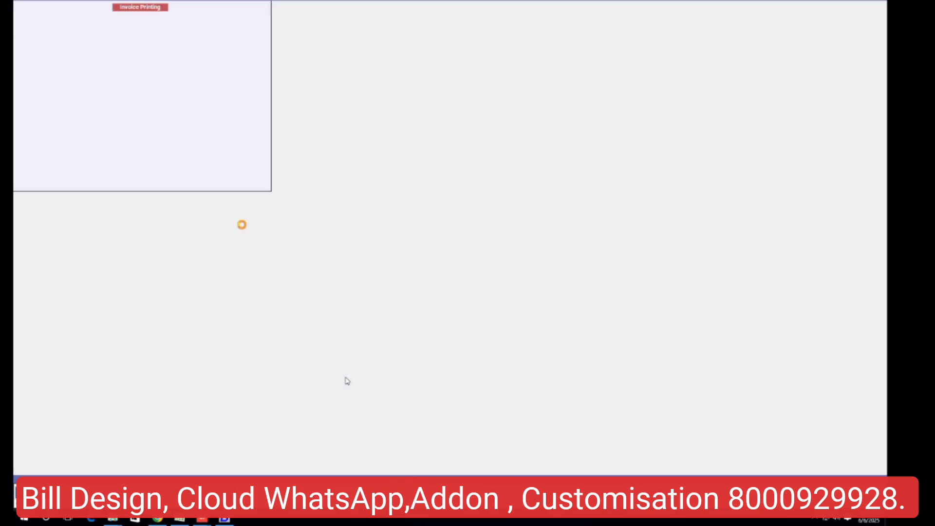
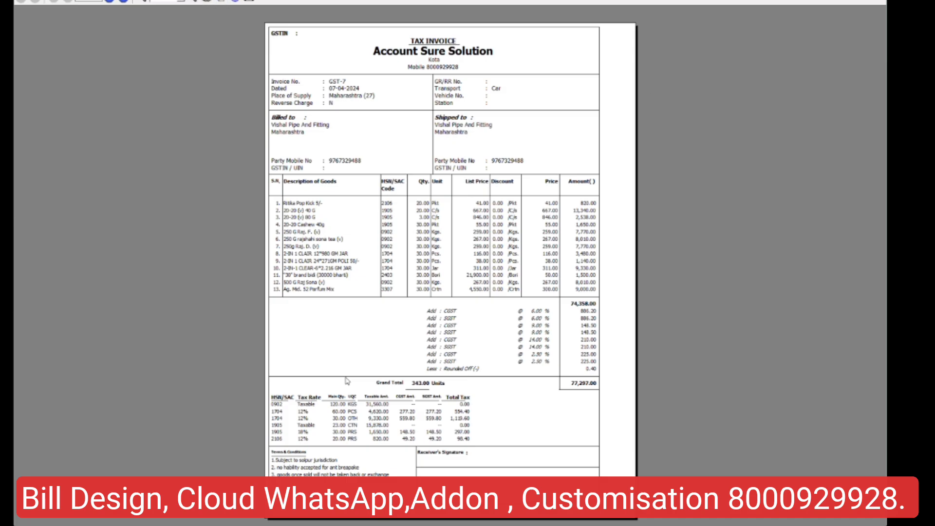
click(109, 2)
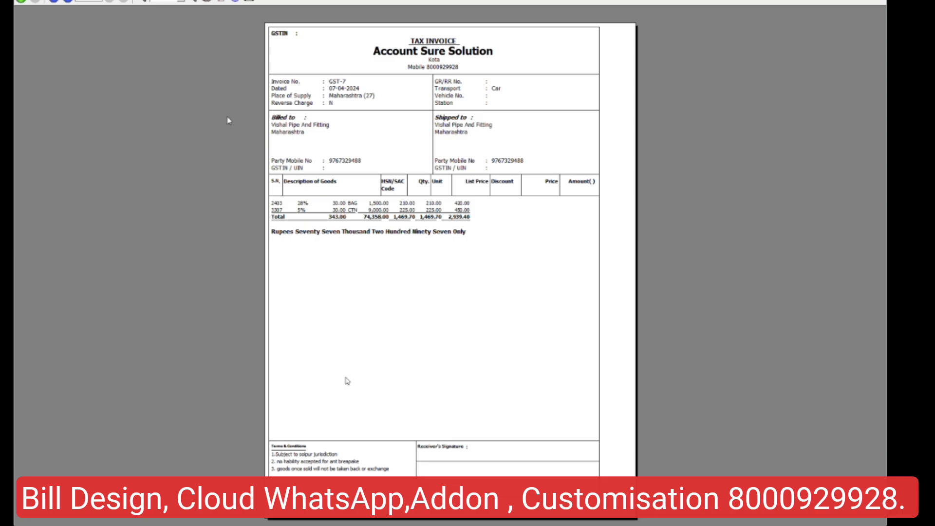
click(69, 4)
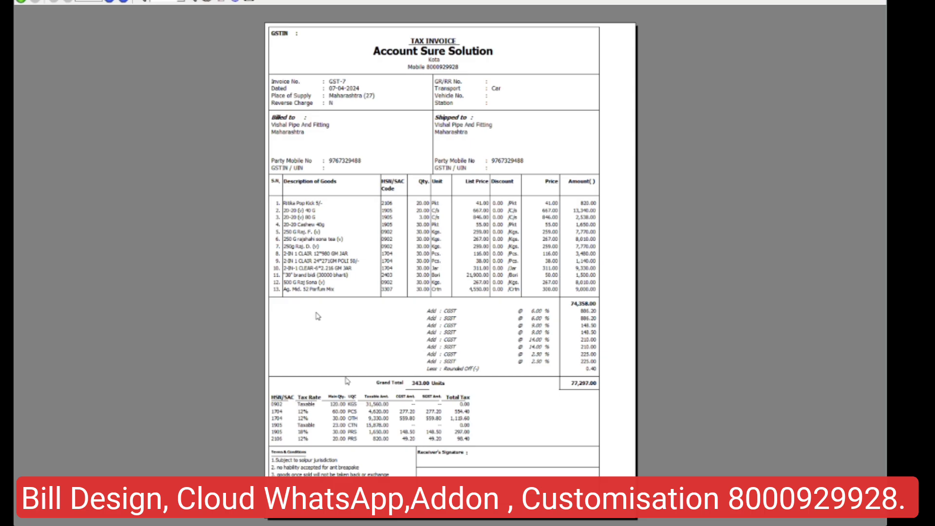